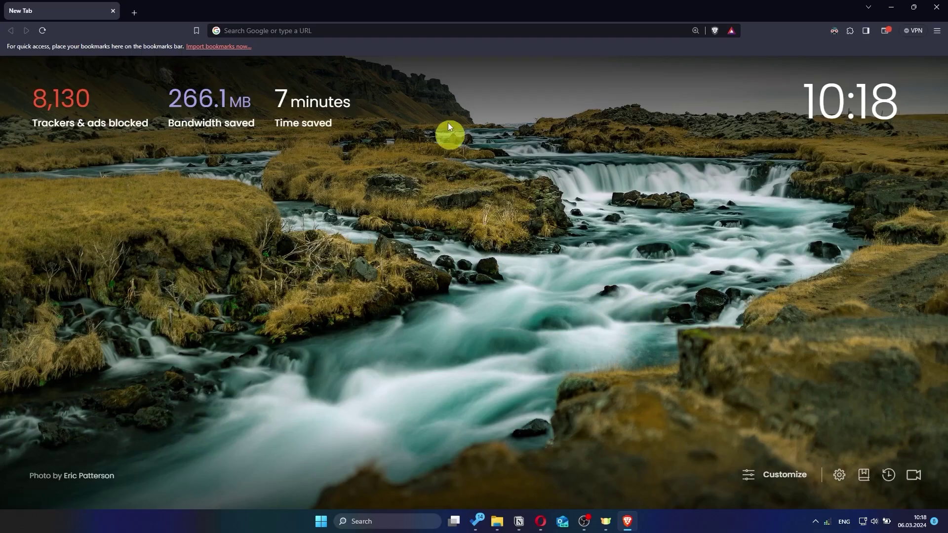
Load the router's sign-in page at asusrouter.com in Brave.
{"action": "left_click", "coordinate": [434, 33]}
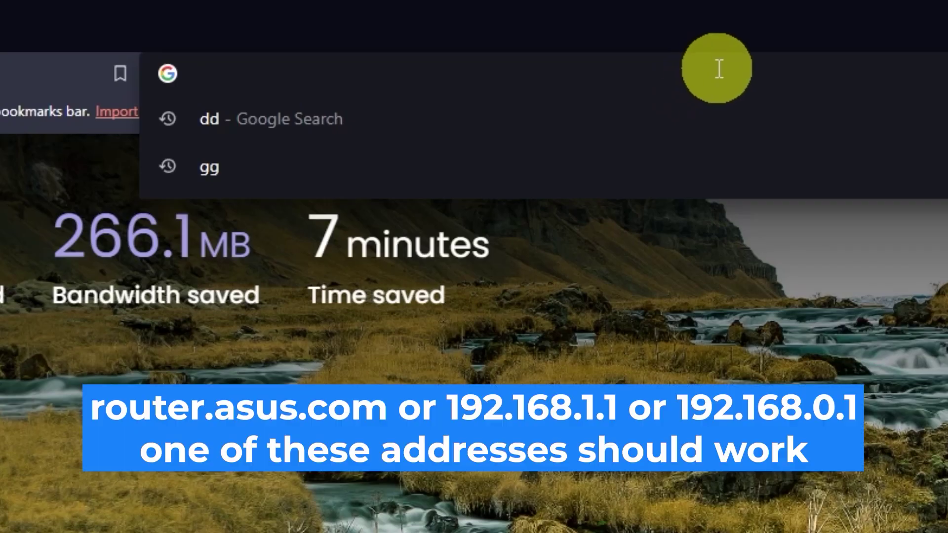
{"action": "type", "text": "asus"}
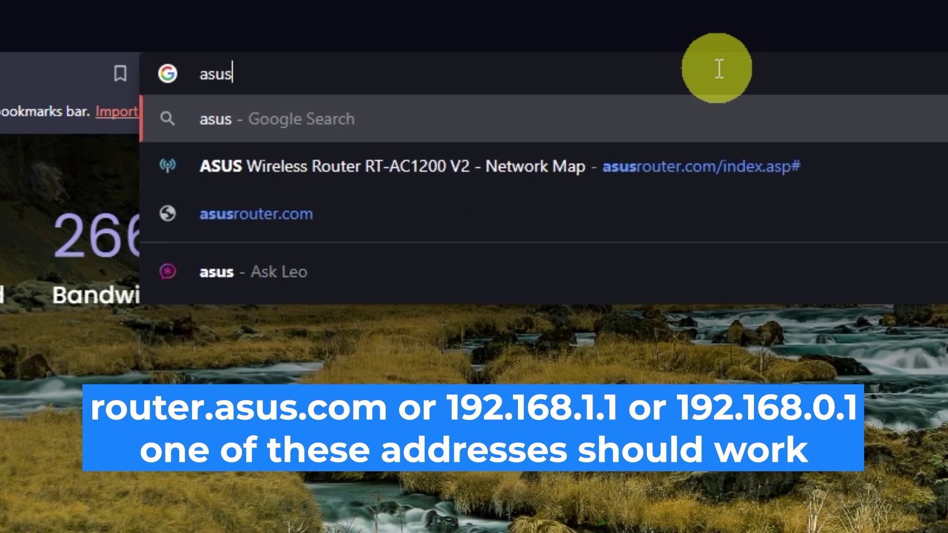
{"action": "type", "text": "router."}
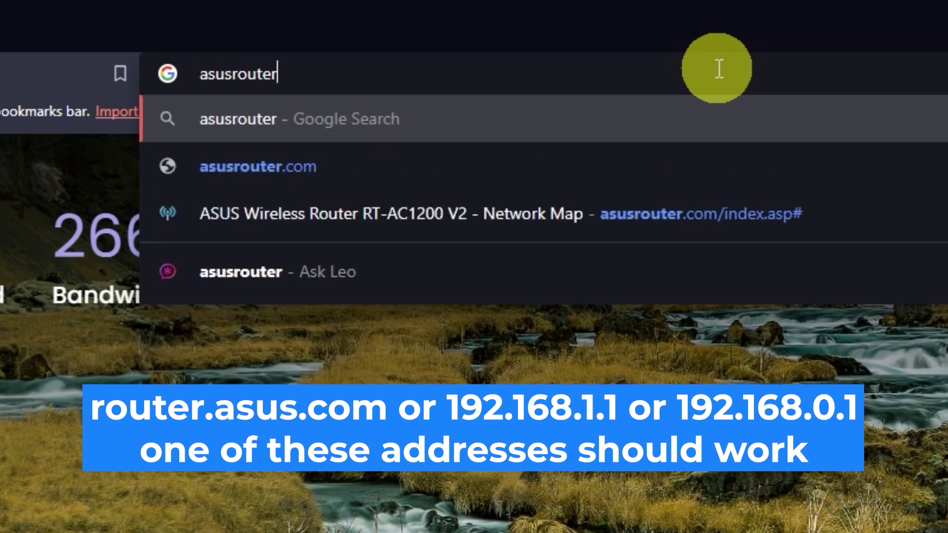
{"action": "type", "text": "com"}
{"action": "key", "text": "Return"}
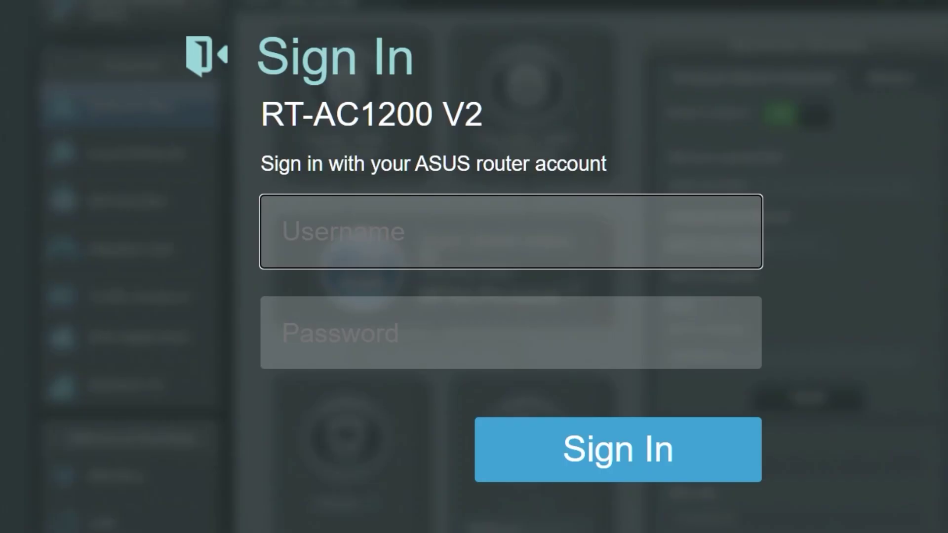
Sign in with the factory default login, retrying after the failed attempts.
{"action": "type", "text": "admin"}
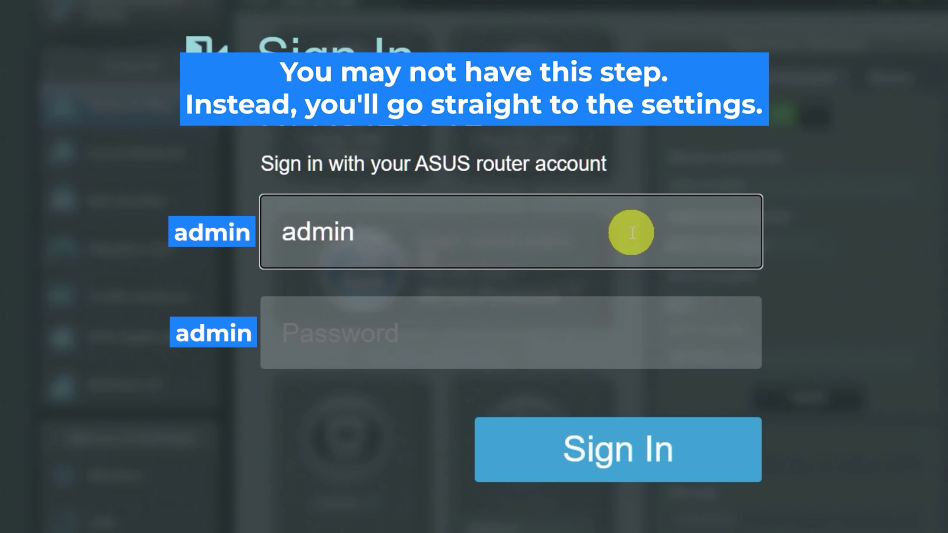
{"action": "left_click", "coordinate": [591, 334]}
{"action": "type", "text": "a"}
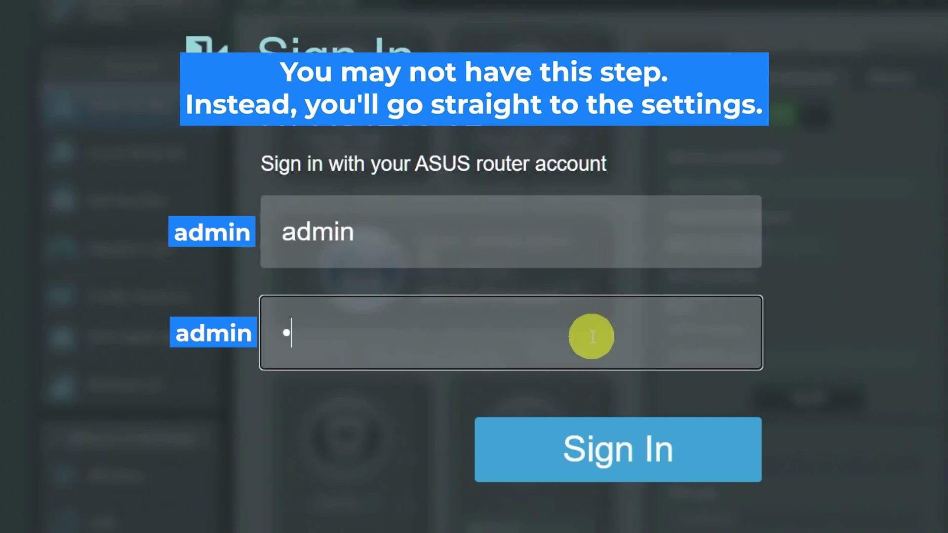
{"action": "type", "text": "dmin"}
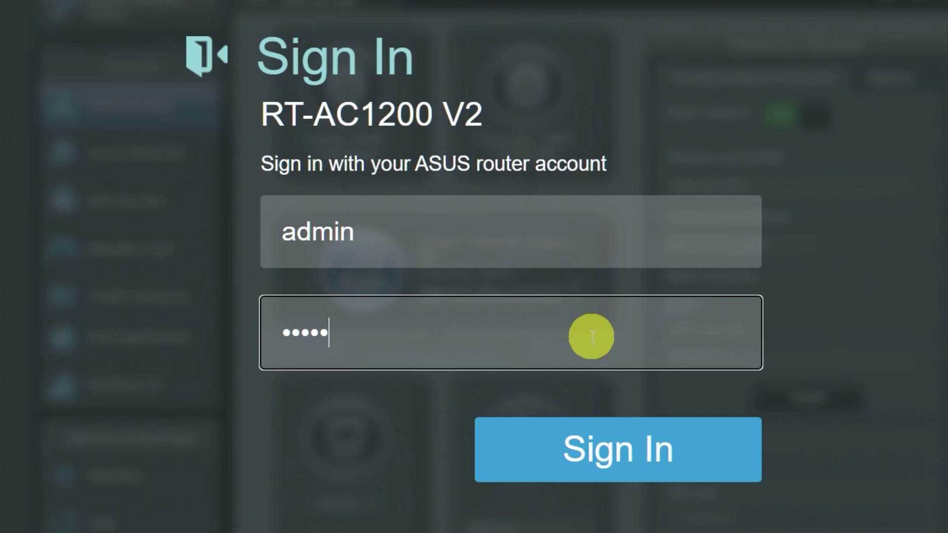
{"action": "left_click", "coordinate": [606, 446]}
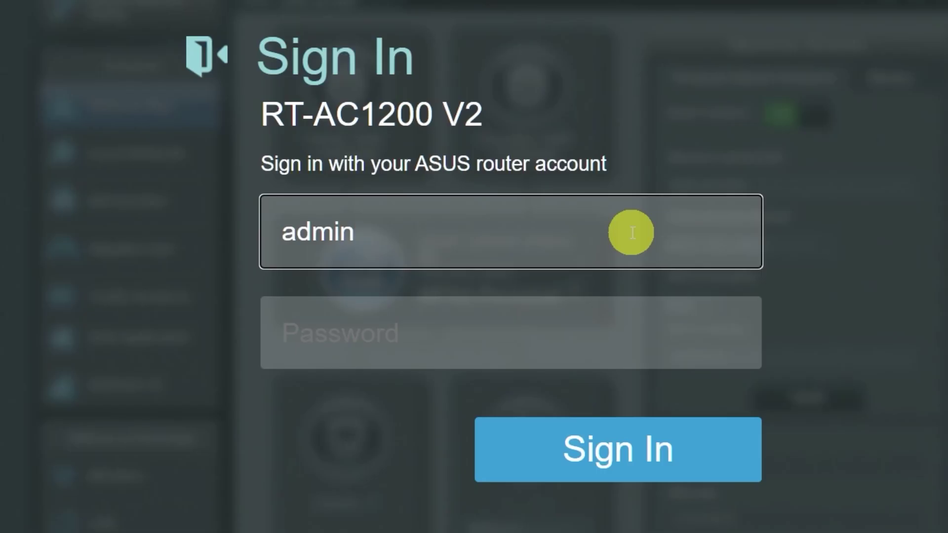
{"action": "left_click", "coordinate": [591, 335]}
{"action": "type", "text": "admin"}
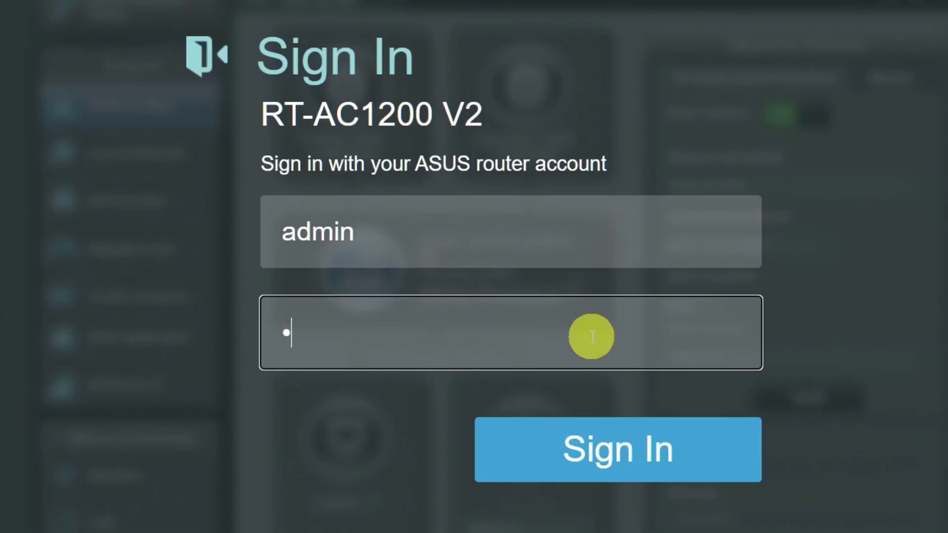
{"action": "left_click", "coordinate": [607, 443]}
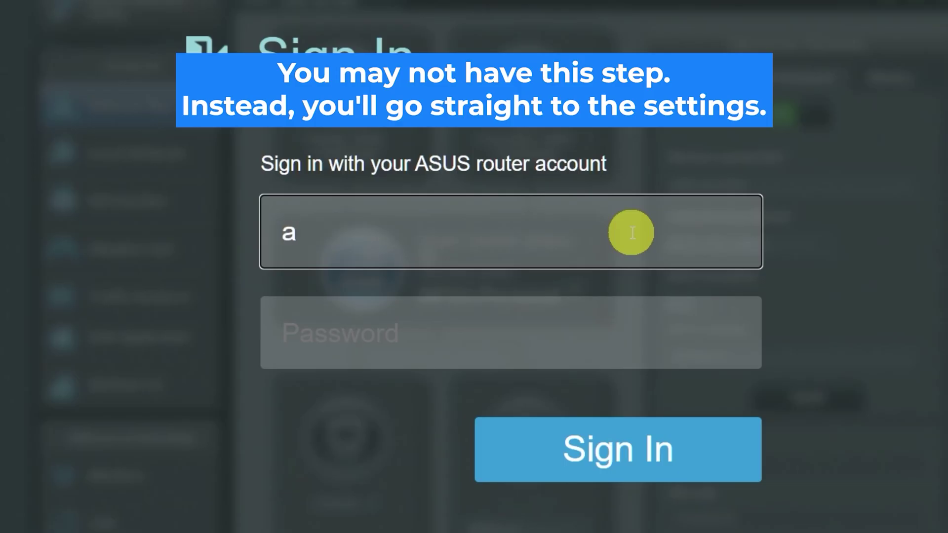
{"action": "type", "text": "dmin"}
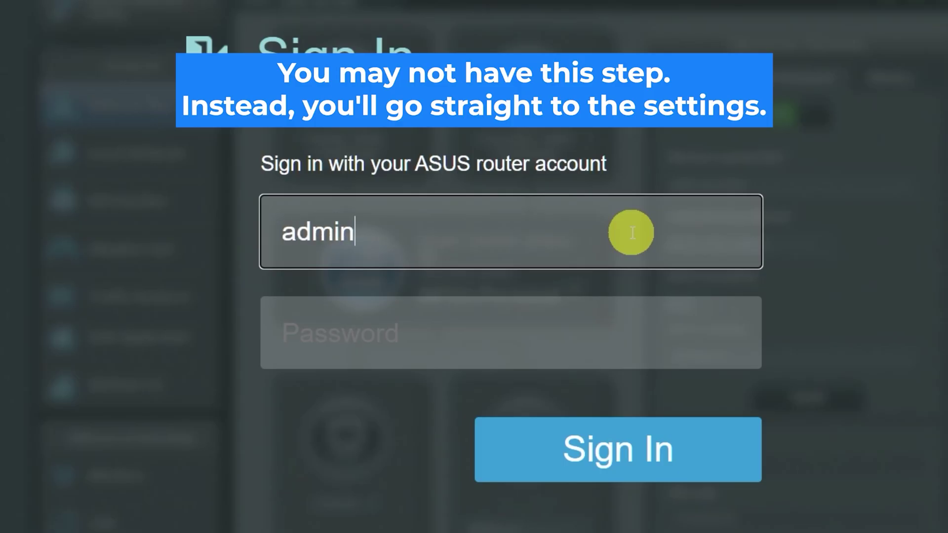
{"action": "left_click", "coordinate": [592, 337]}
{"action": "type", "text": "admin"}
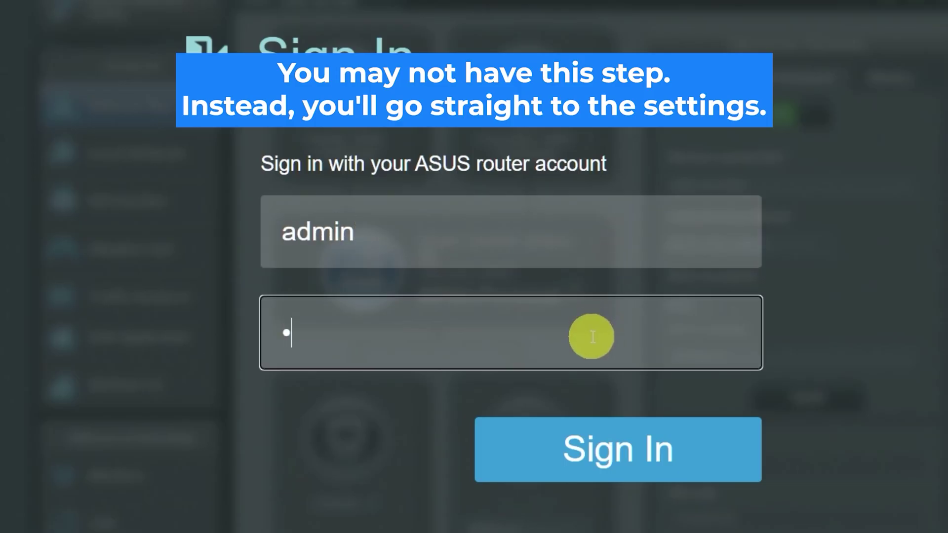
{"action": "left_click", "coordinate": [607, 446]}
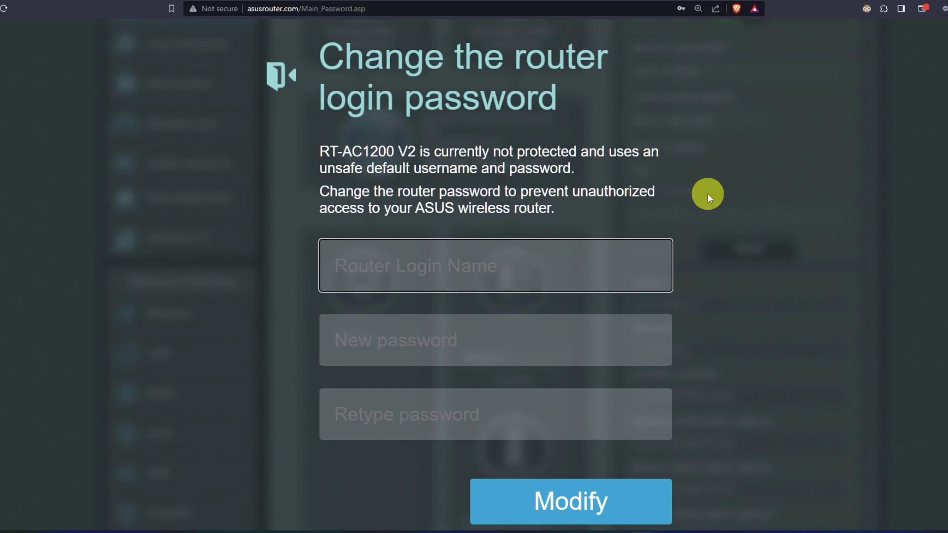
Change the router login name to 'asus' and set a new password, entered twice.
{"action": "type", "text": "asus"}
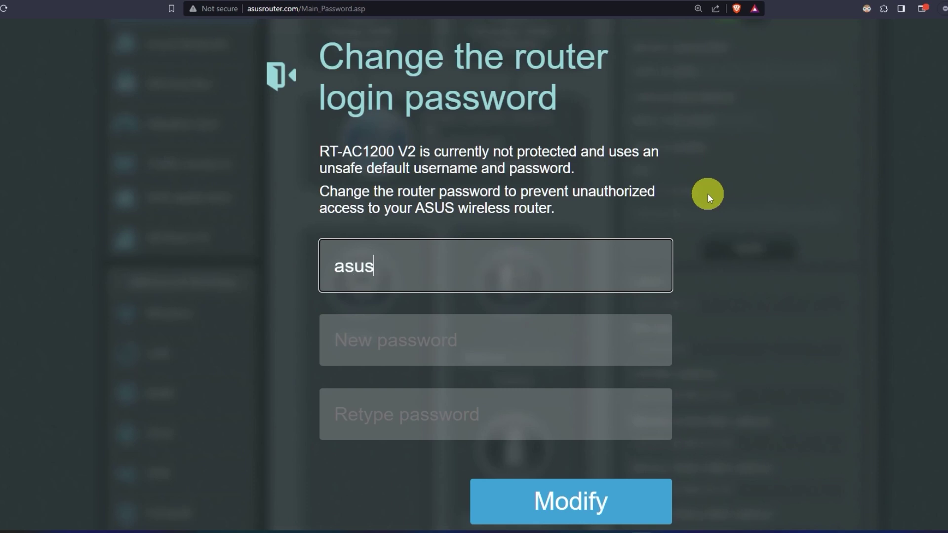
{"action": "left_click", "coordinate": [515, 338]}
{"action": "type", "text": "•••••••••••"}
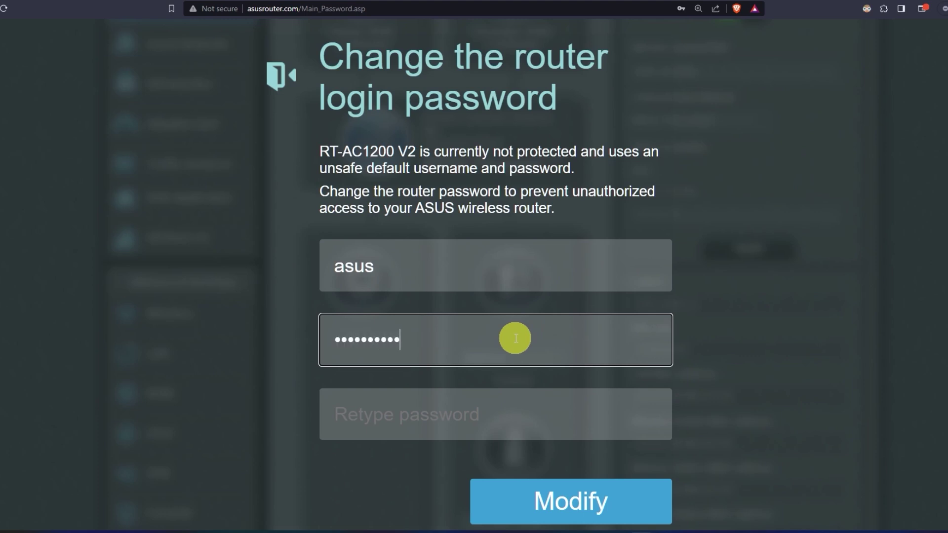
{"action": "left_click", "coordinate": [512, 420]}
{"action": "type", "text": "•••••••••••"}
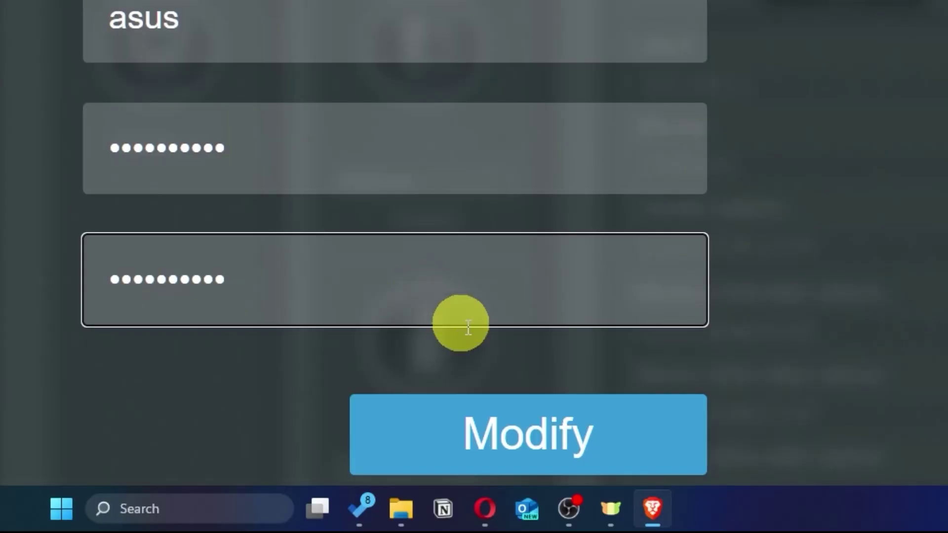
{"action": "left_click", "coordinate": [607, 446]}
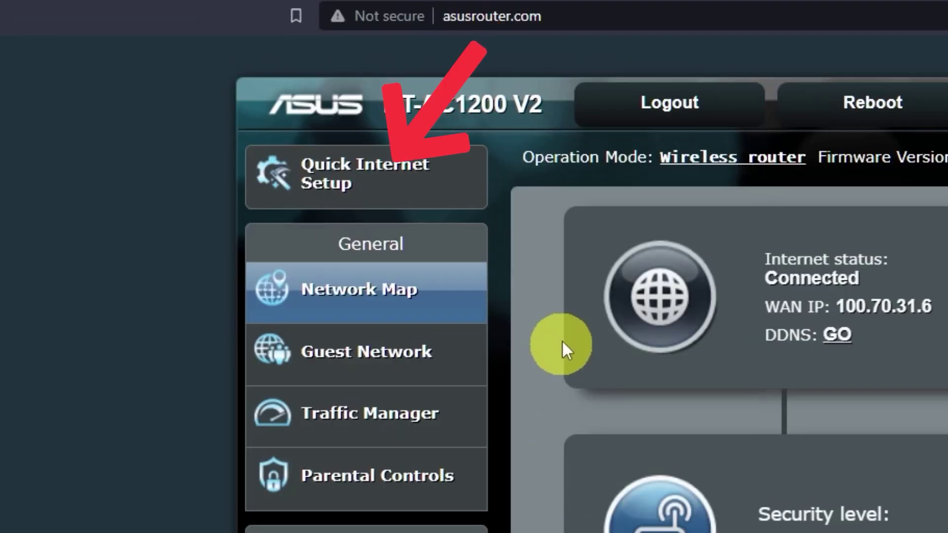
Start quick internet setup, reveal both bands' current Wi-Fi passwords, and drop previous security settings.
{"action": "left_click", "coordinate": [416, 194]}
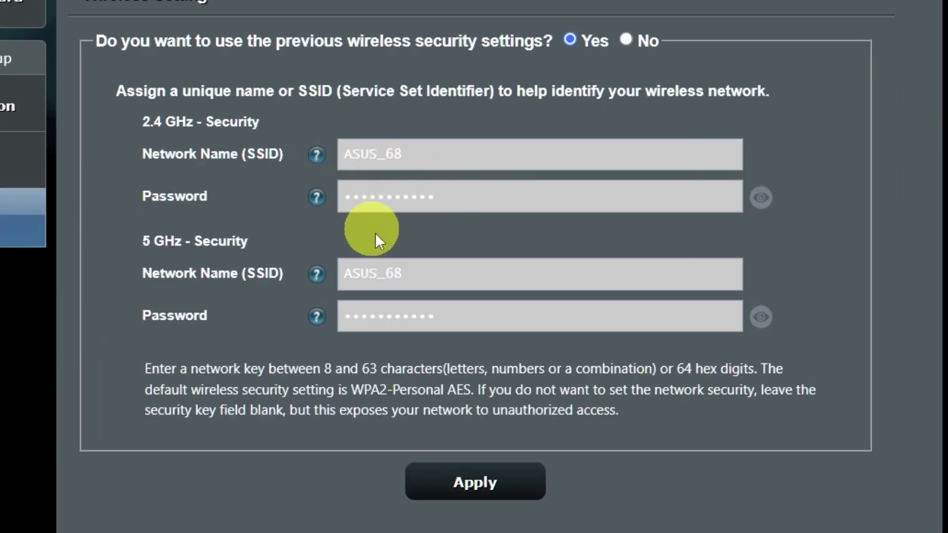
{"action": "left_click", "coordinate": [768, 318]}
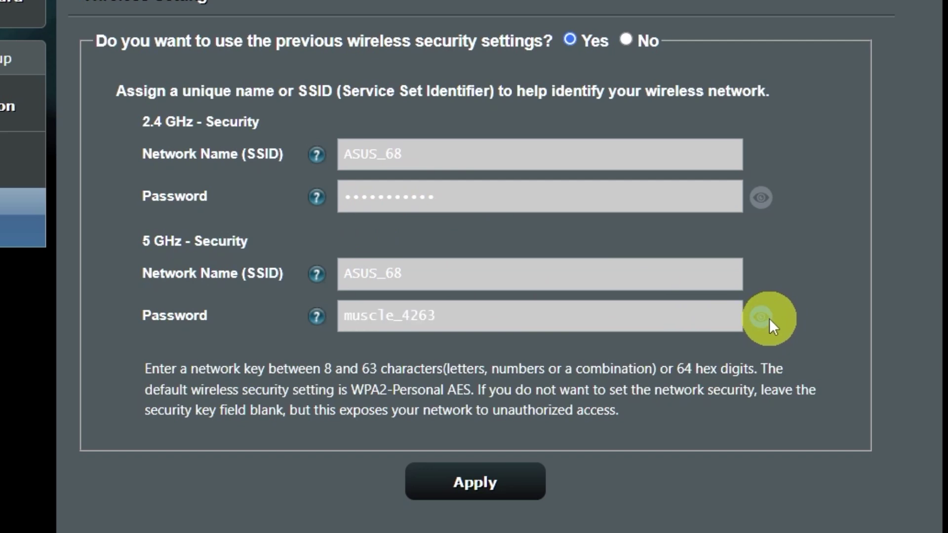
{"action": "left_click", "coordinate": [758, 202]}
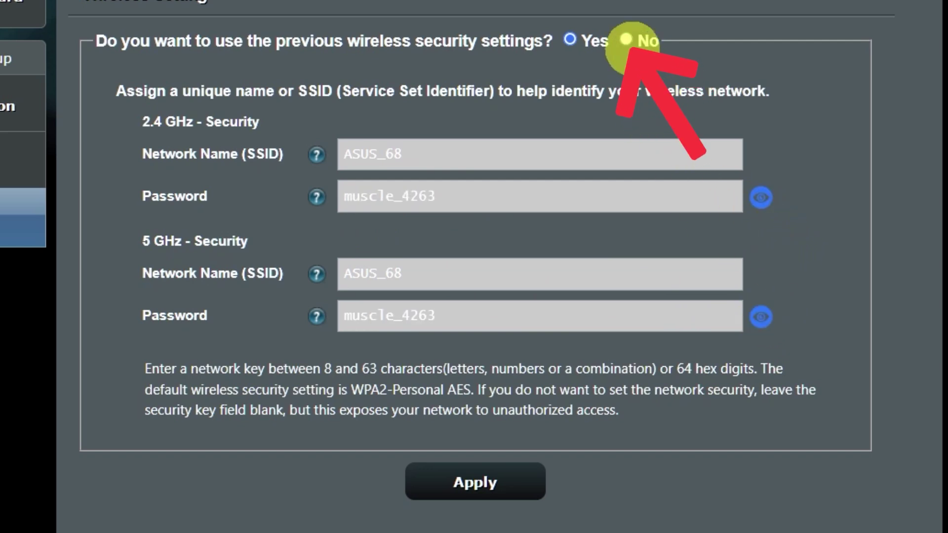
{"action": "left_click", "coordinate": [627, 40]}
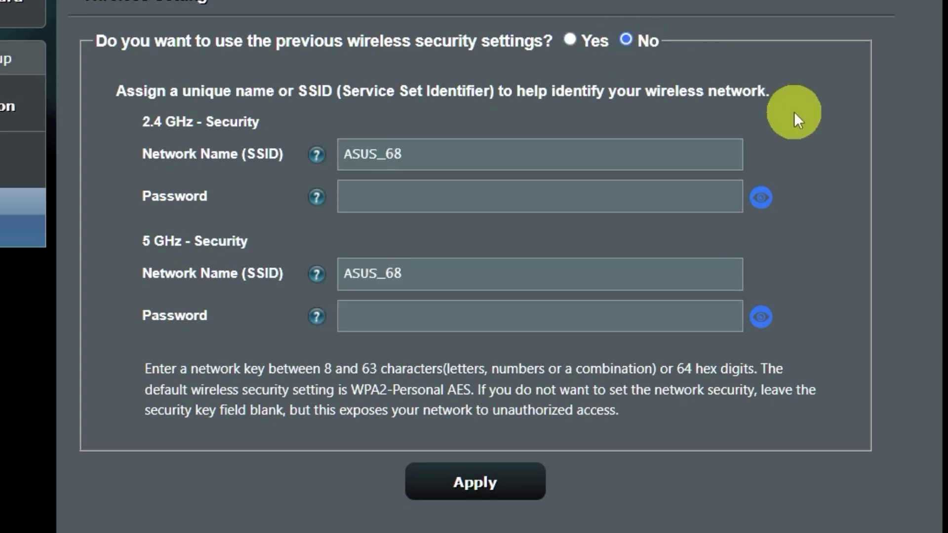
Set a simple numeric Wi-Fi key, accept the weak-password warning, and complete the wizard.
{"action": "left_click", "coordinate": [566, 200]}
{"action": "type", "text": "123456789"}
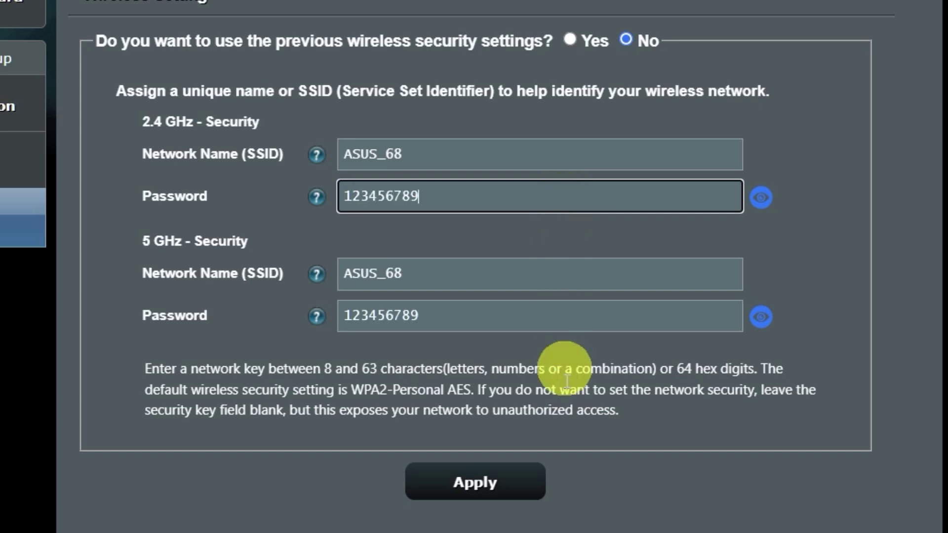
{"action": "left_click", "coordinate": [495, 484]}
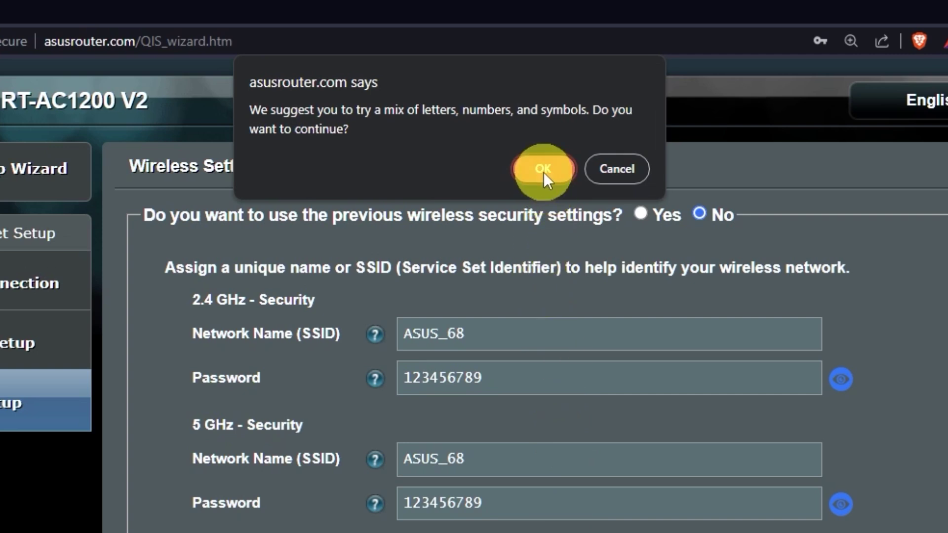
{"action": "left_click", "coordinate": [559, 170]}
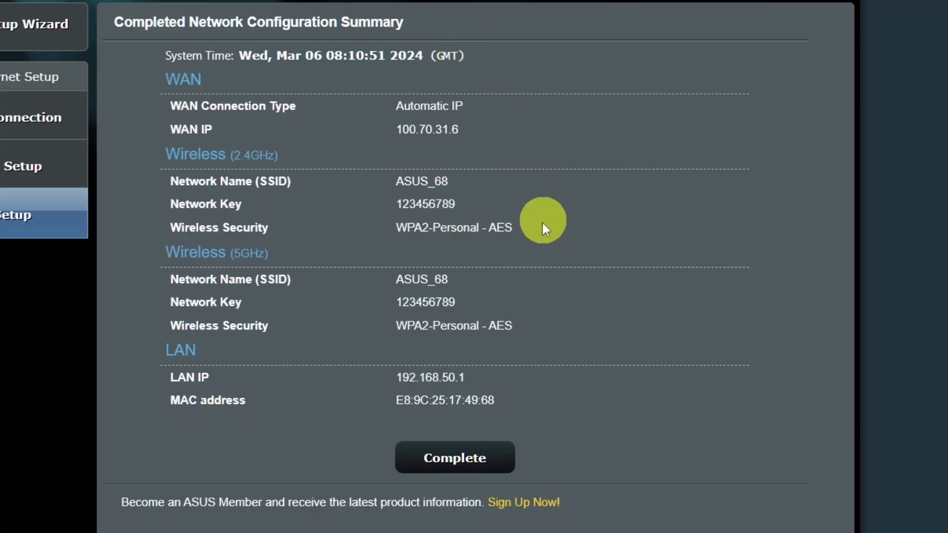
{"action": "left_click", "coordinate": [479, 458]}
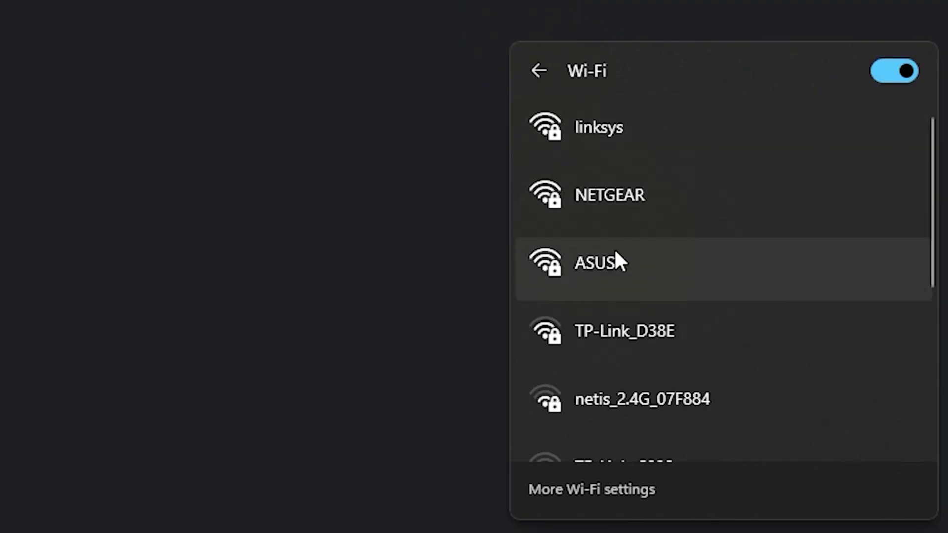
Connect Windows to the ASUS Wi-Fi network using its new security key.
{"action": "left_click", "coordinate": [617, 255]}
{"action": "left_click", "coordinate": [774, 367]}
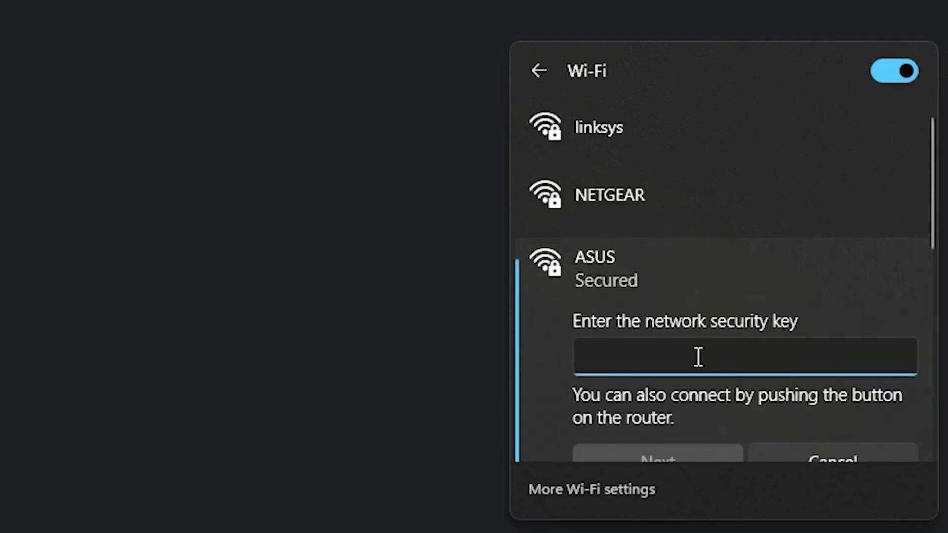
{"action": "type", "text": "*********"}
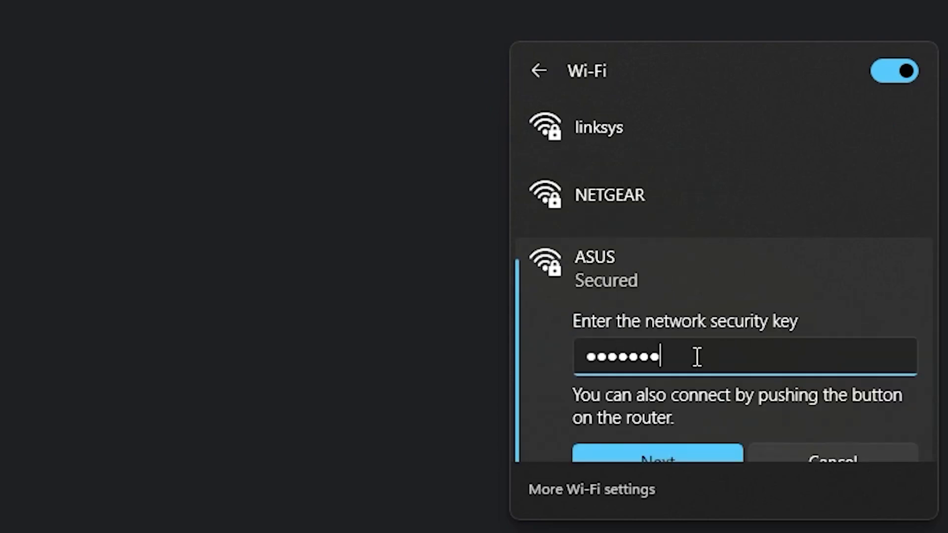
{"action": "left_click", "coordinate": [675, 449]}
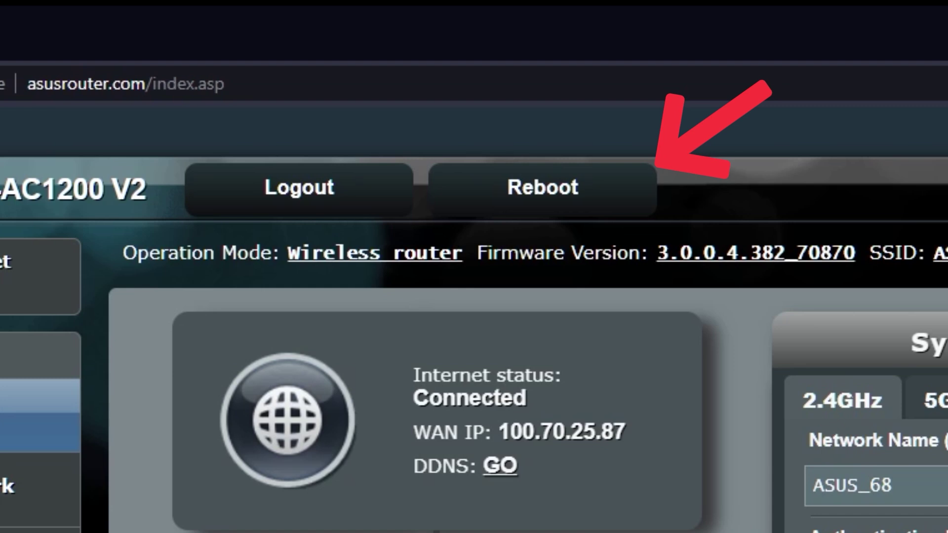
Reboot the router and confirm the restart.
{"action": "left_click", "coordinate": [579, 210]}
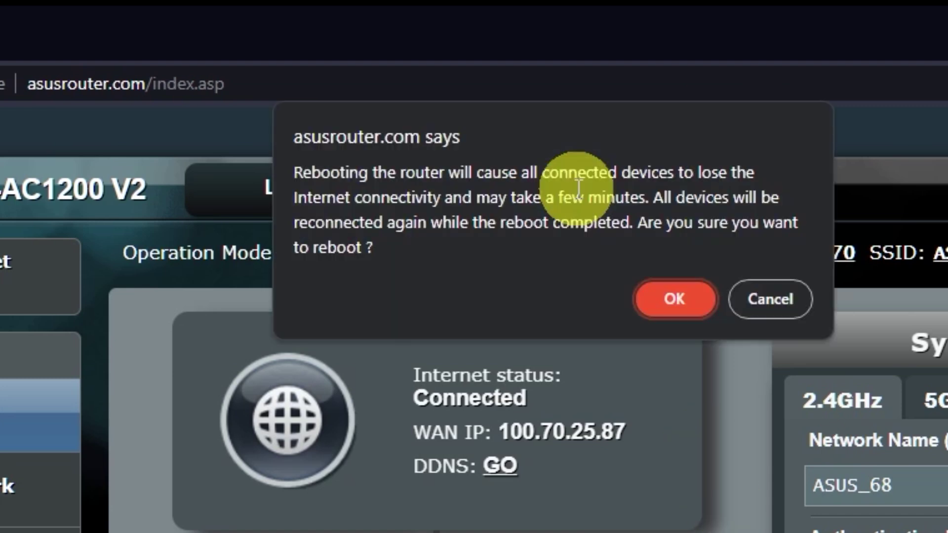
{"action": "left_click", "coordinate": [679, 302]}
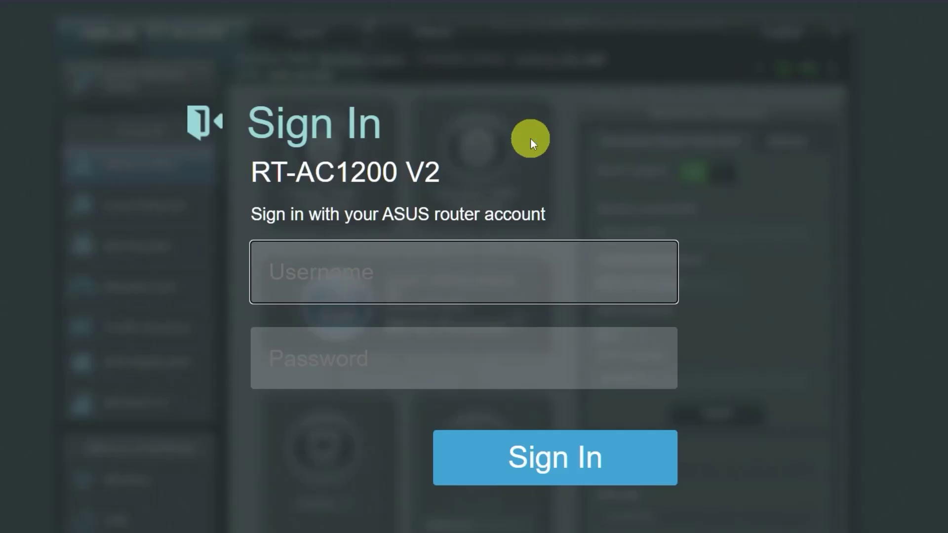
Open a new browser tab and navigate back to the router page.
{"action": "key", "text": "ctrl+t"}
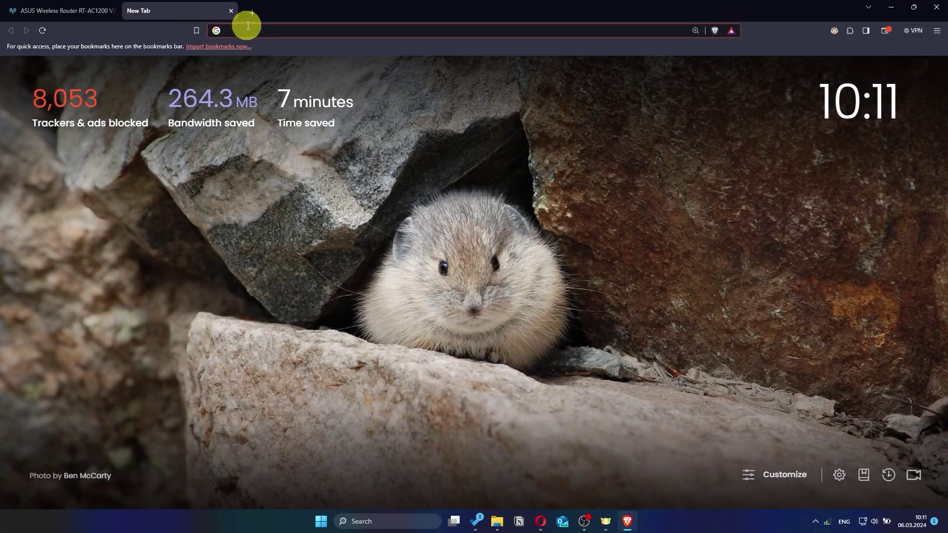
{"action": "type", "text": "gg"}
{"action": "key", "text": "Return"}
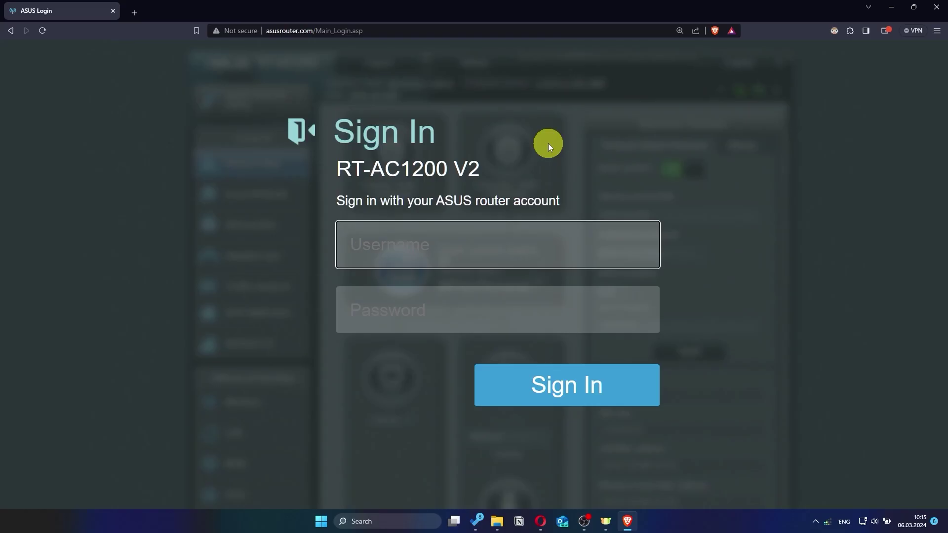
Sign in with the new 'asus' login name and its new password.
{"action": "type", "text": "asu"}
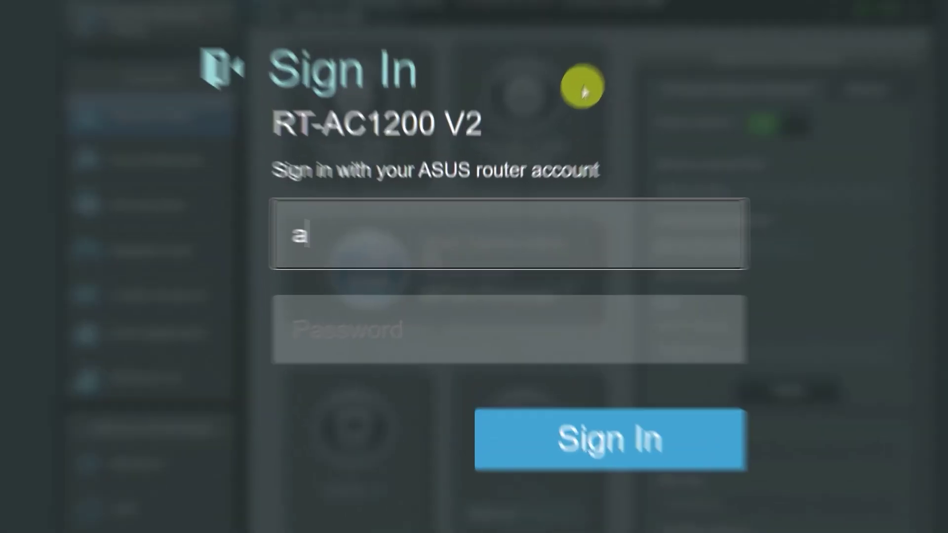
{"action": "type", "text": "s"}
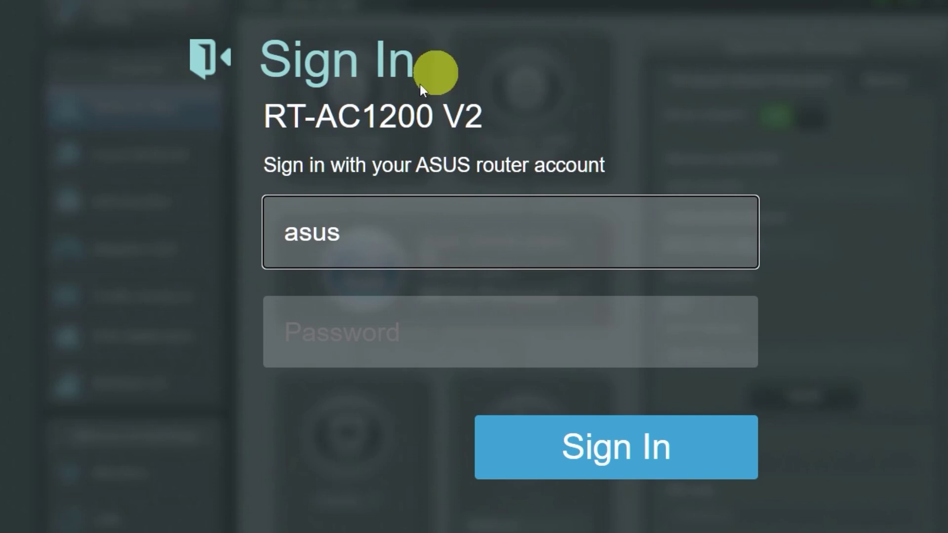
{"action": "left_click", "coordinate": [505, 334]}
{"action": "type", "text": "asus123"}
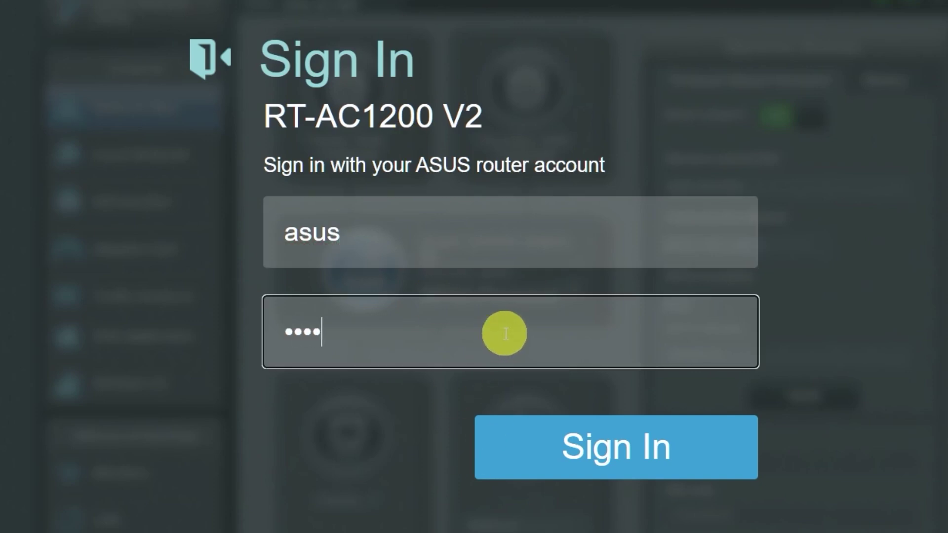
{"action": "type", "text": "4567"}
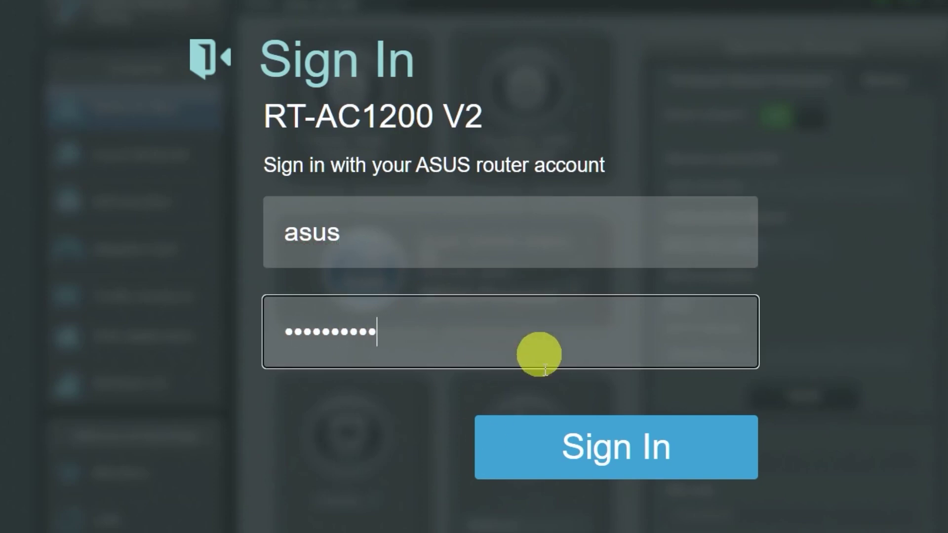
{"action": "left_click", "coordinate": [598, 451]}
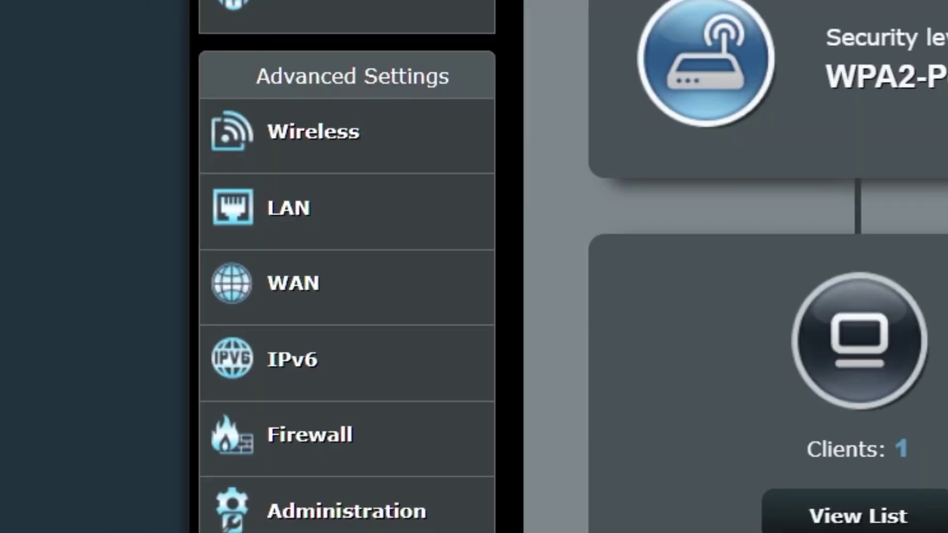
{"action": "left_click", "coordinate": [389, 290]}
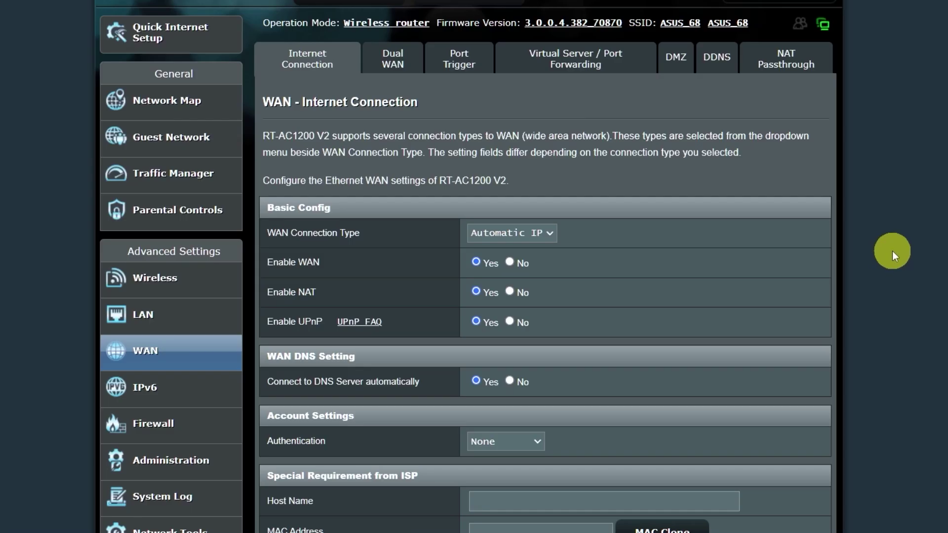
{"action": "scroll", "coordinate": [791, 223], "scroll_direction": "down", "scroll_amount": 1}
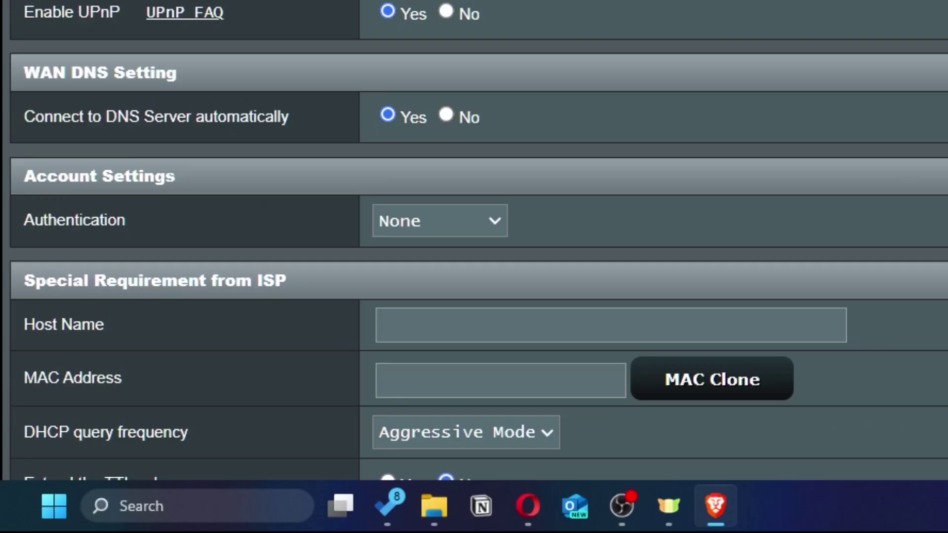
{"action": "scroll", "coordinate": [543, 296], "scroll_direction": "down", "scroll_amount": 3}
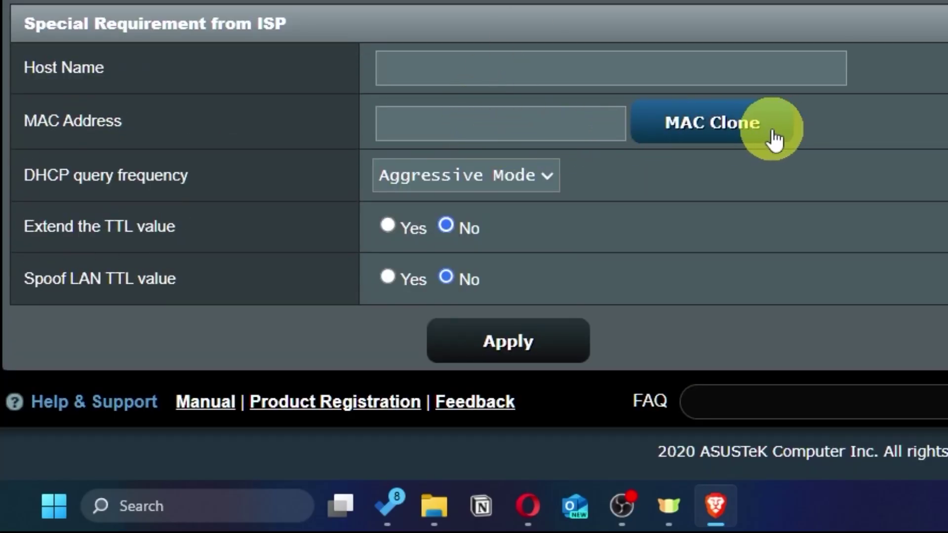
{"action": "left_click", "coordinate": [770, 140]}
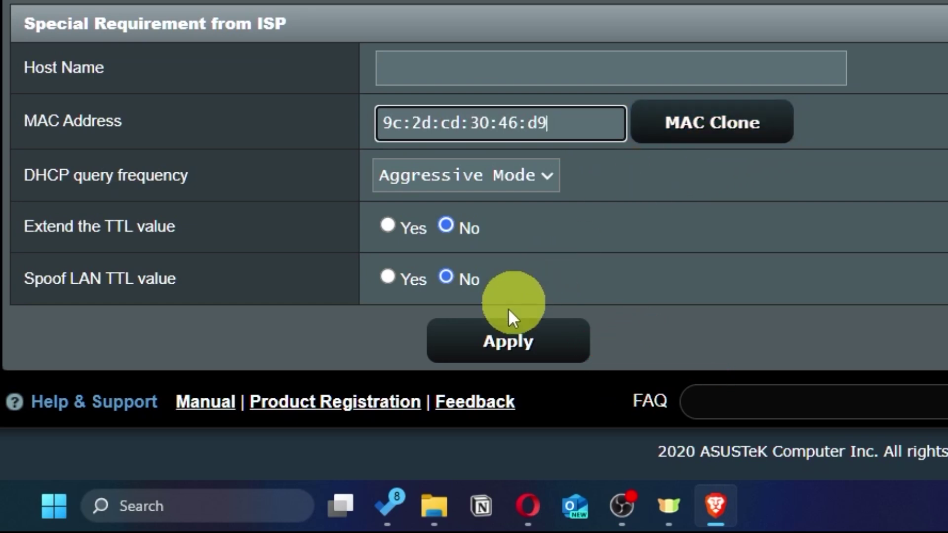
{"action": "left_click", "coordinate": [547, 348]}
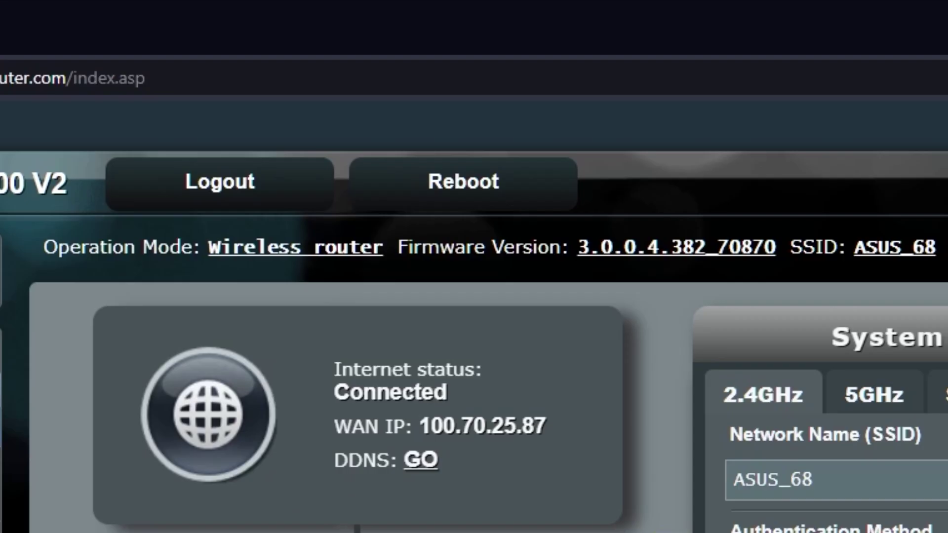
{"action": "left_click", "coordinate": [499, 190]}
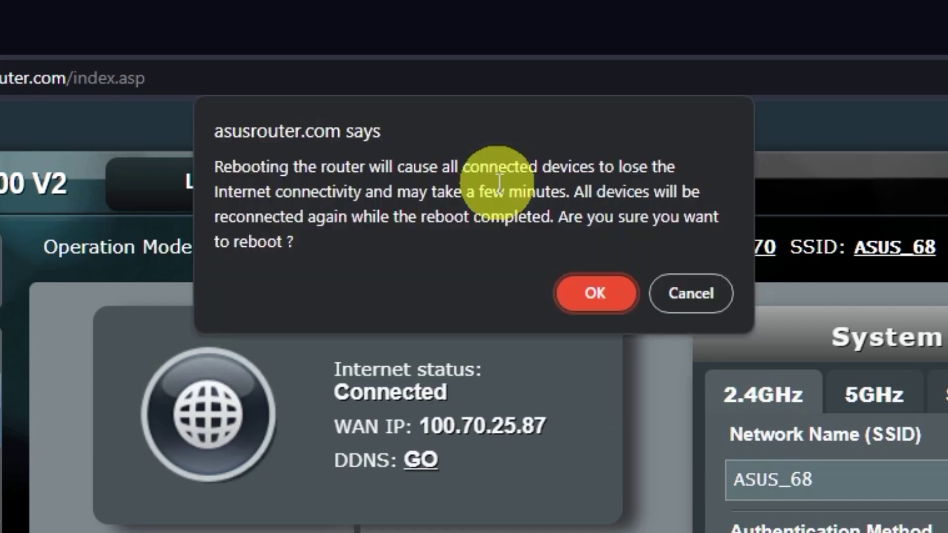
{"action": "left_click", "coordinate": [599, 296]}
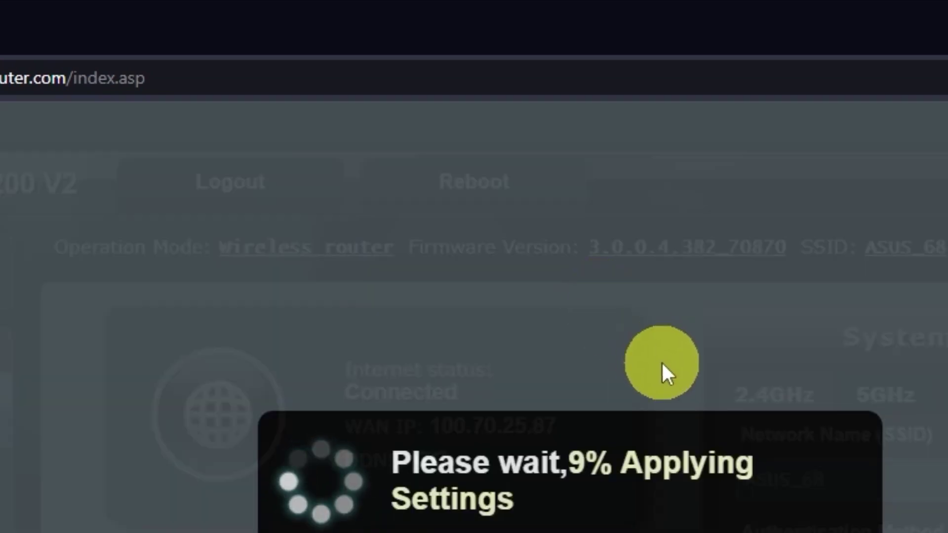